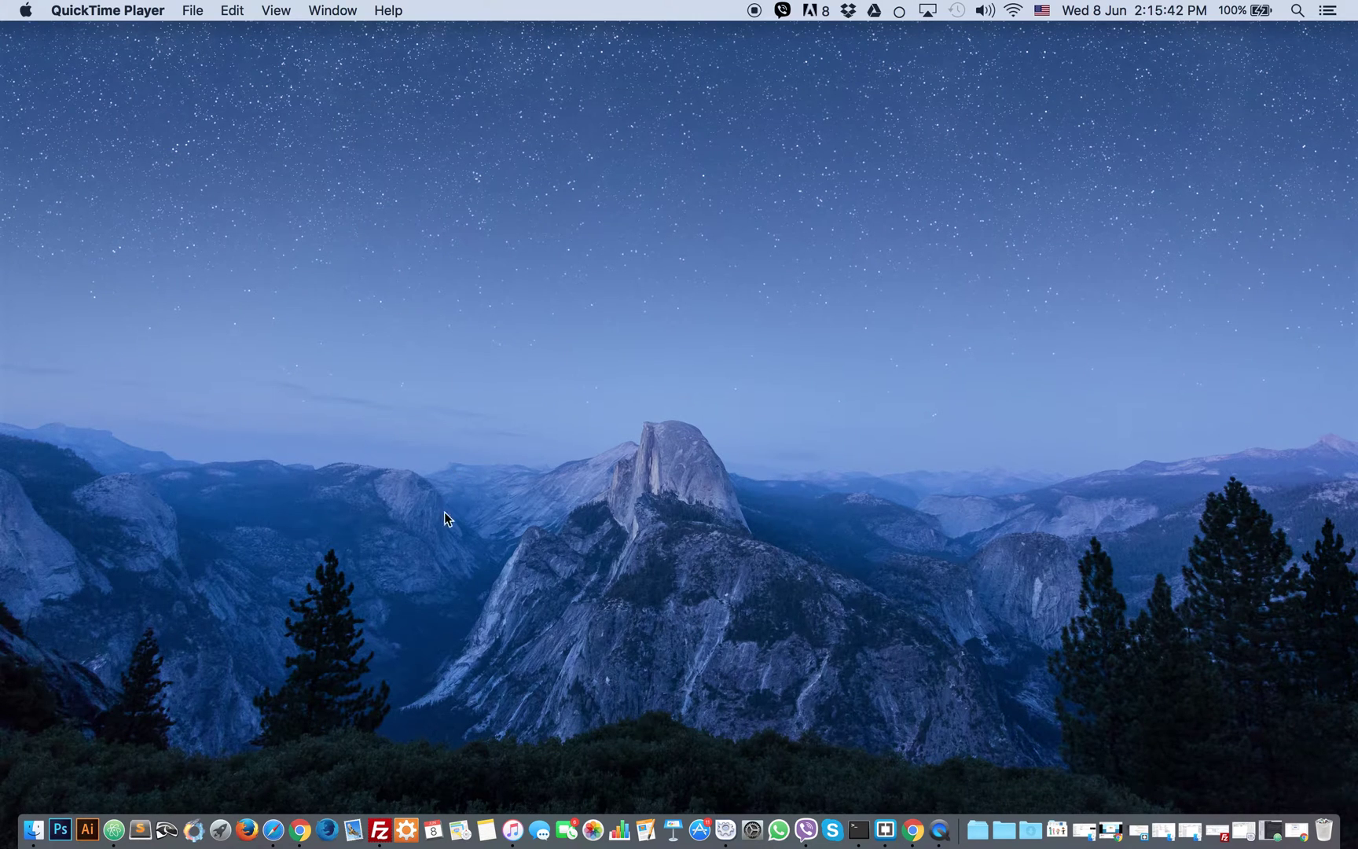
Launch Adobe Illustrator from the Dock.
{"action": "left_click", "coordinate": [92, 829]}
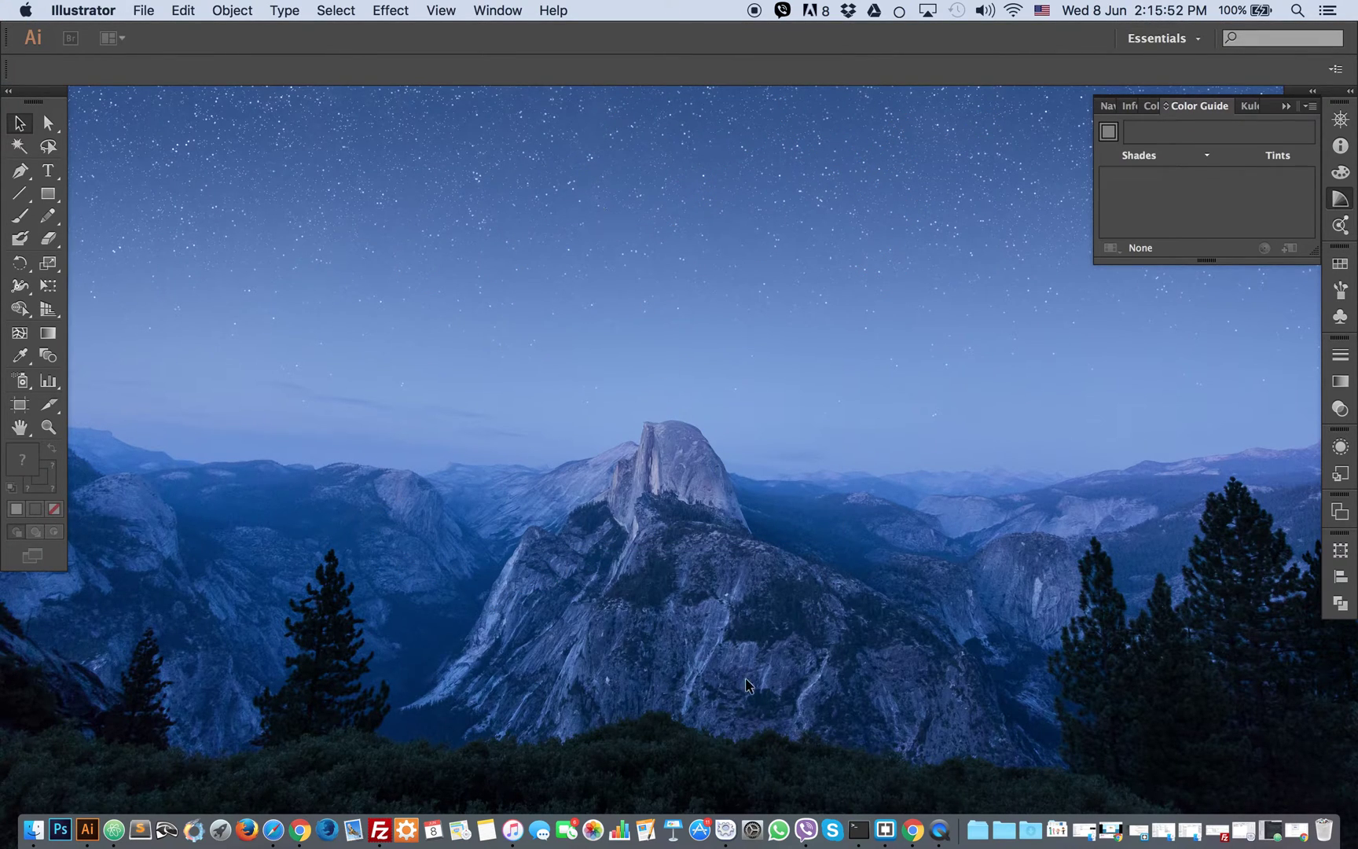
Review the two side-by-side displays in Displays > Arrangement, then close System Preferences.
{"action": "left_click", "coordinate": [736, 798]}
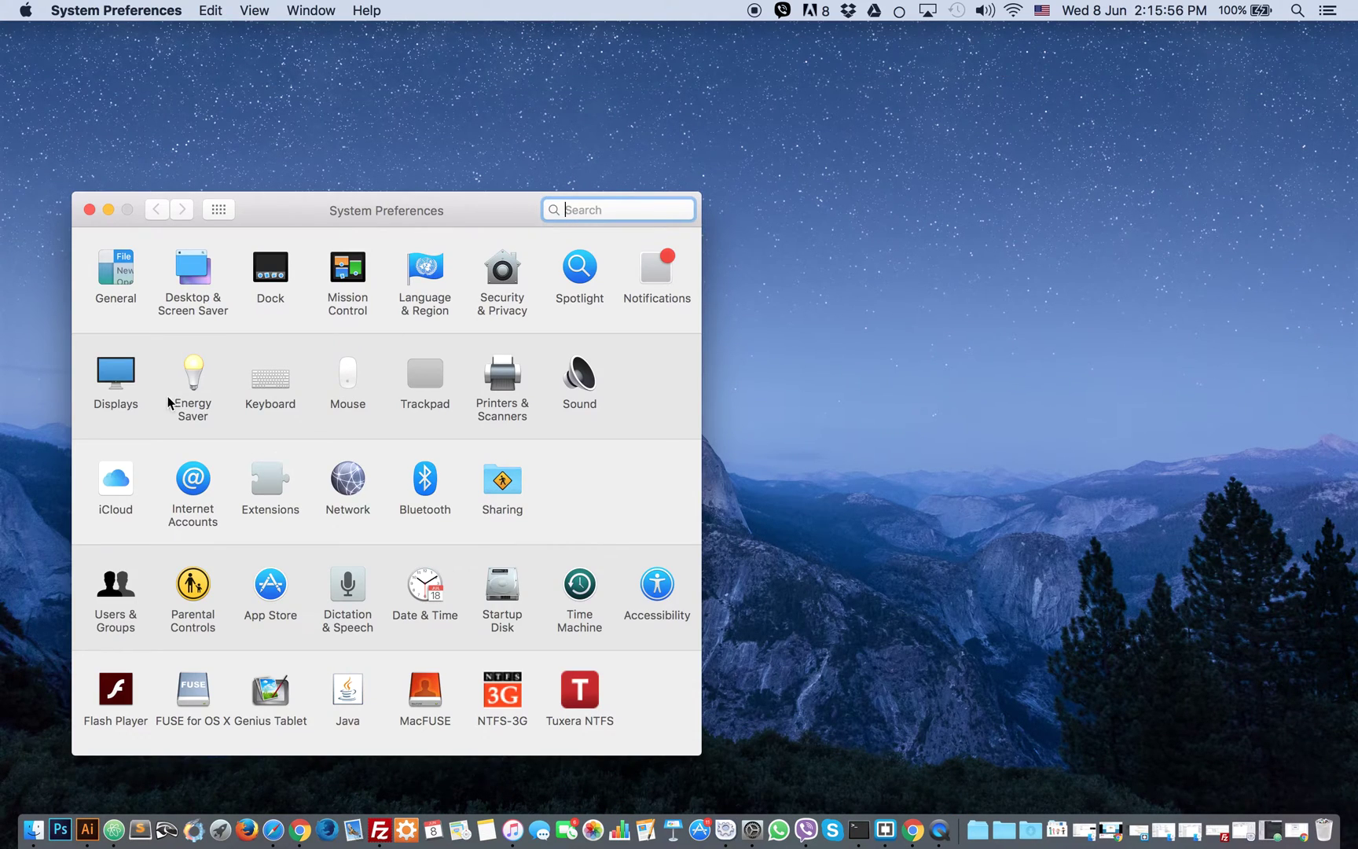
{"action": "left_click", "coordinate": [111, 372]}
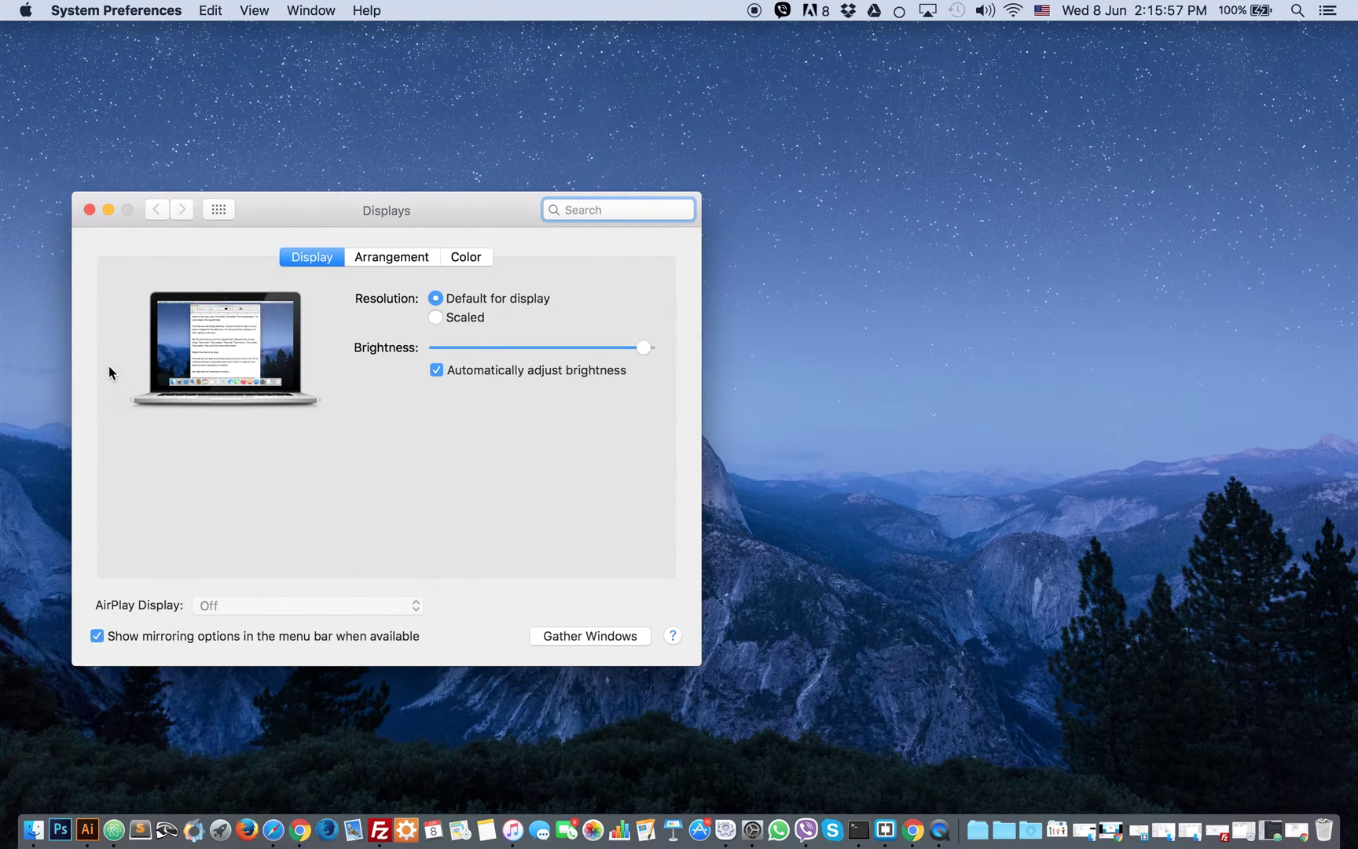
{"action": "left_click", "coordinate": [368, 262]}
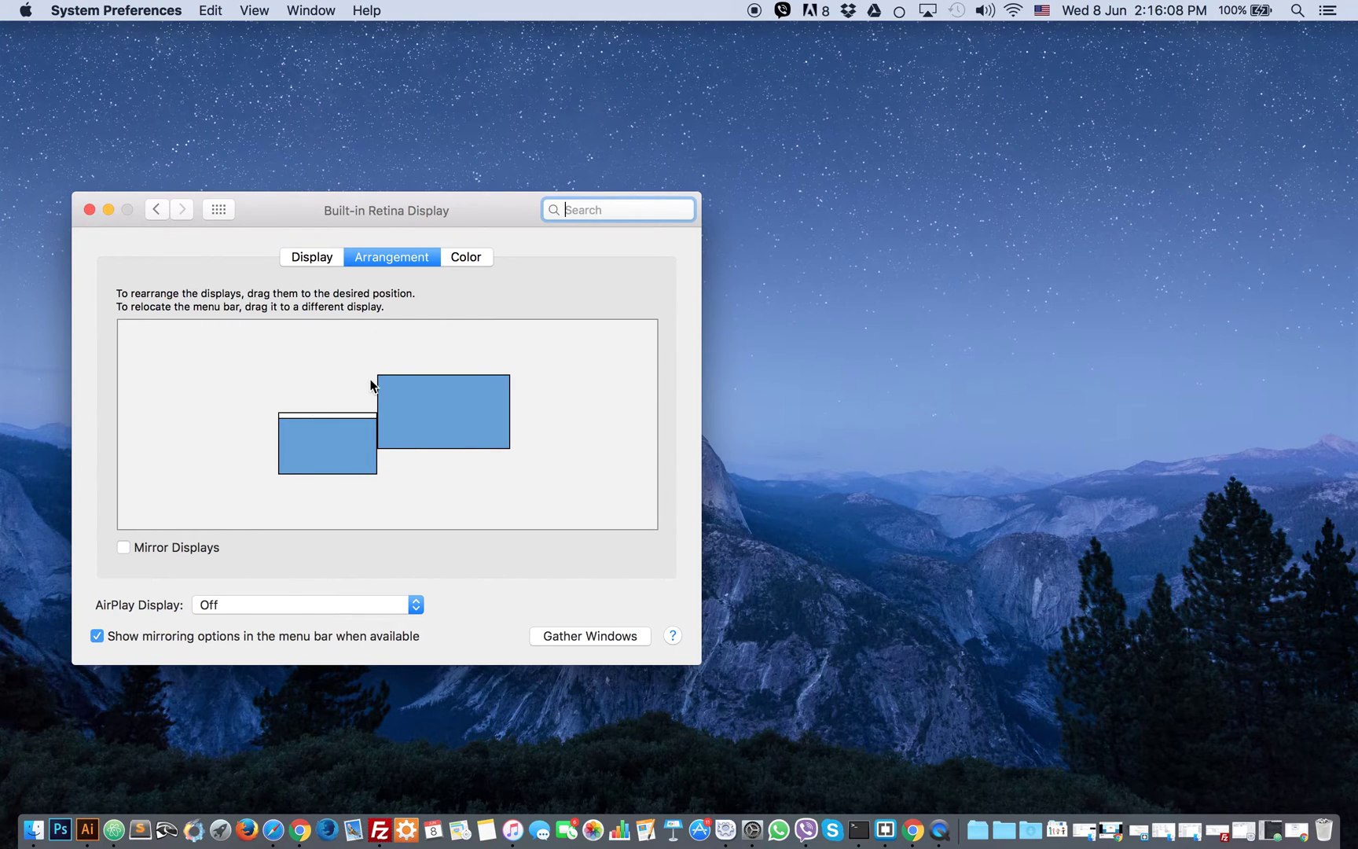
{"action": "left_click", "coordinate": [90, 211]}
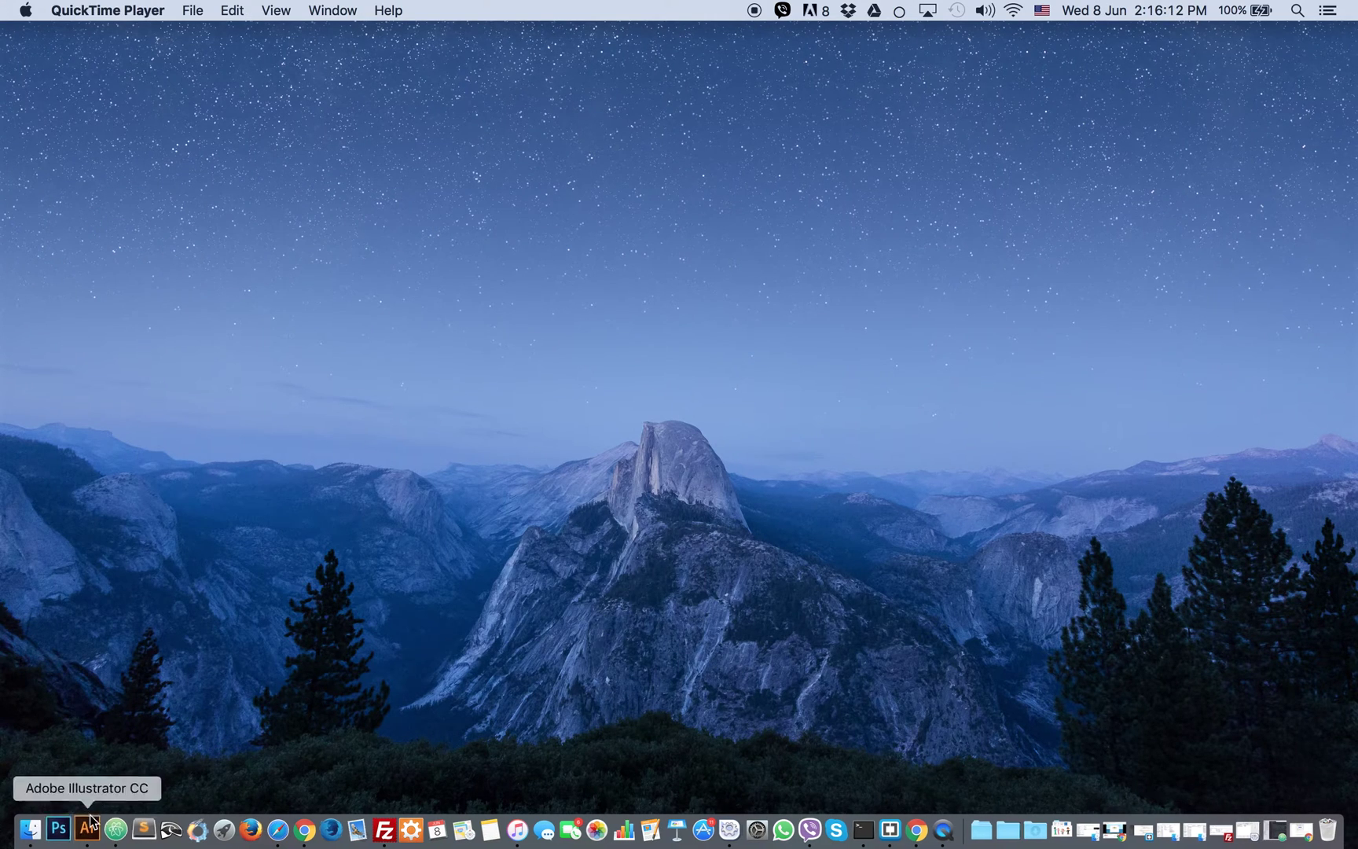
Bring Illustrator back to the front and show its Window menu.
{"action": "left_click", "coordinate": [89, 827]}
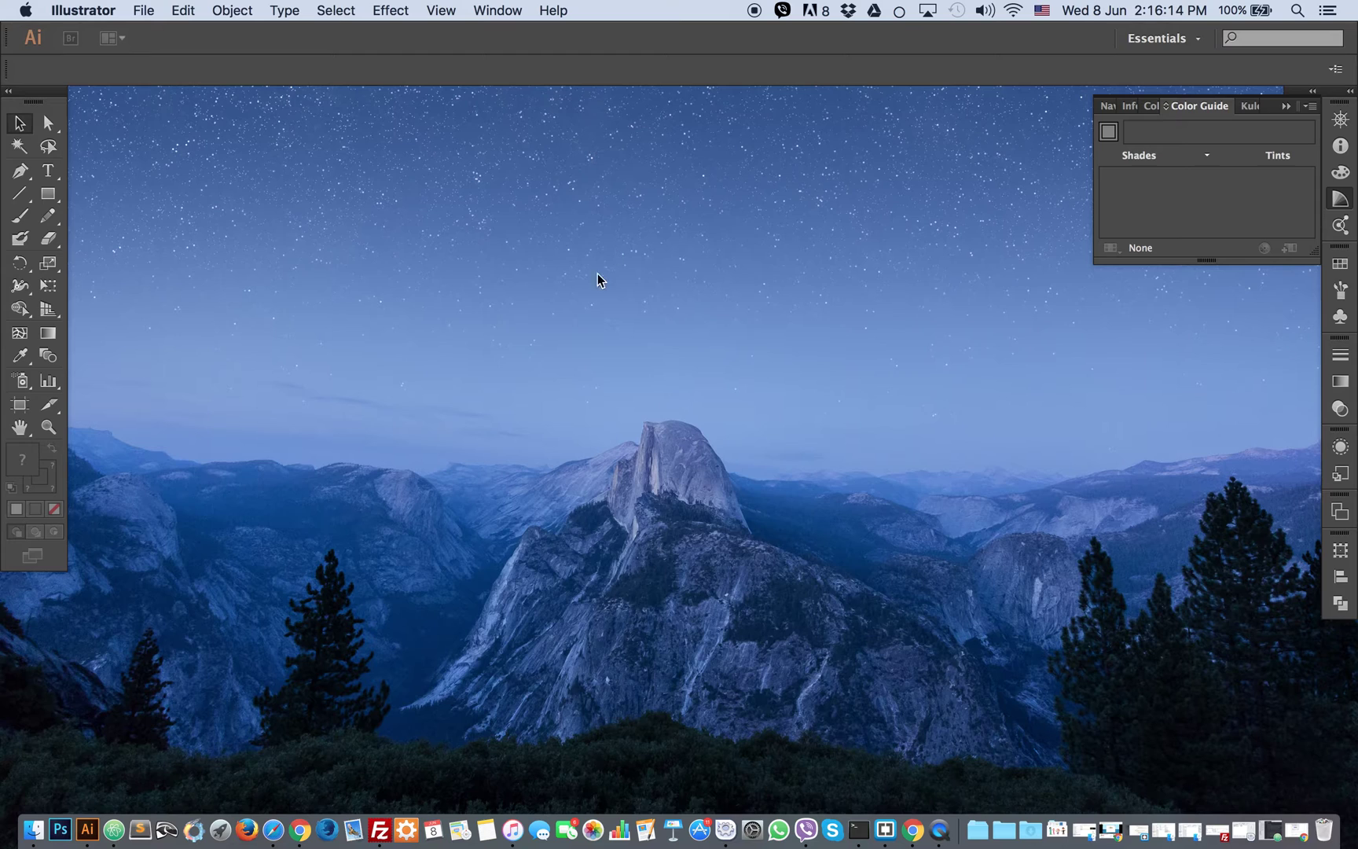
{"action": "left_click", "coordinate": [563, 47]}
{"action": "left_click", "coordinate": [507, 11]}
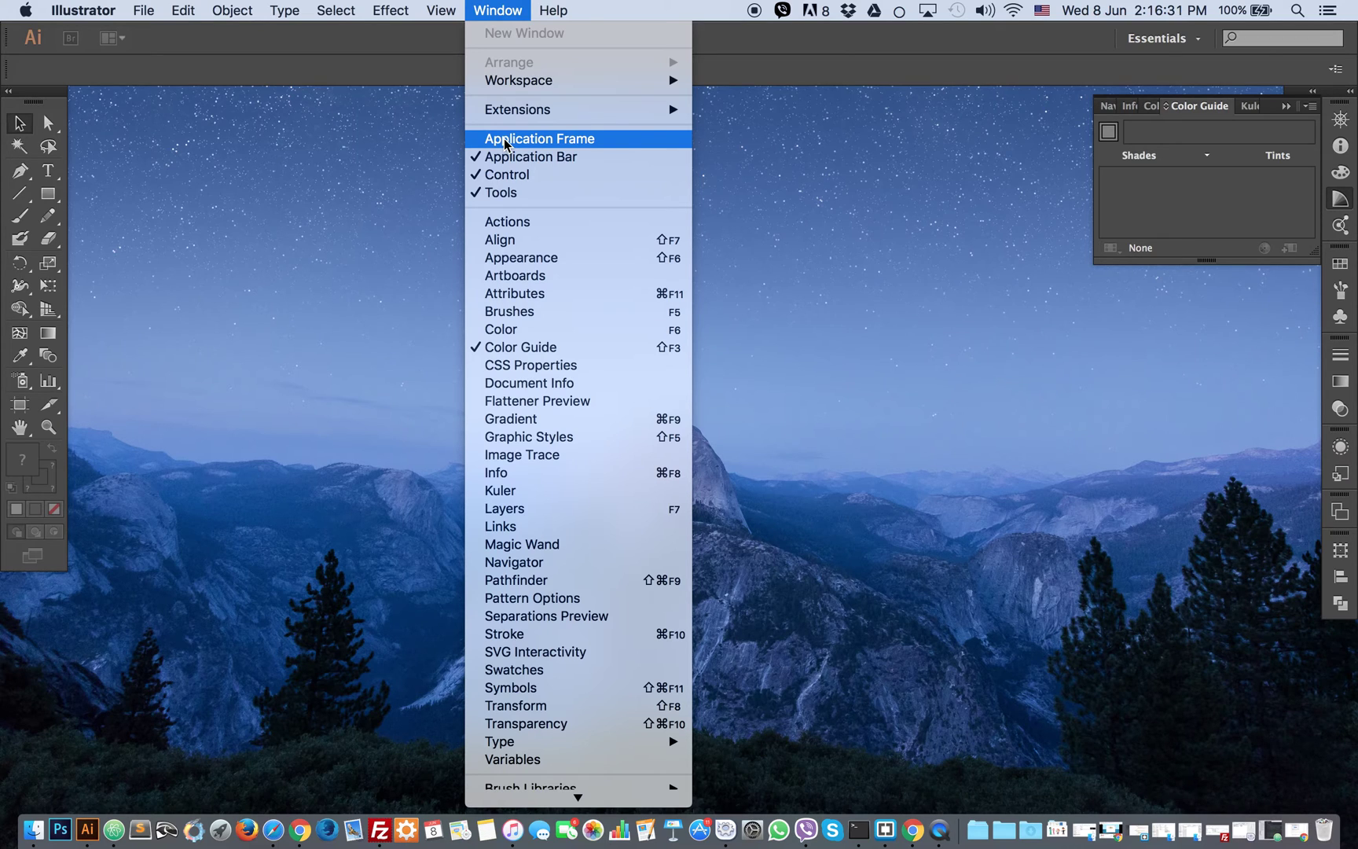
Enable Window > Application Frame and drag the frame to the other display and back.
{"action": "left_click", "coordinate": [506, 139]}
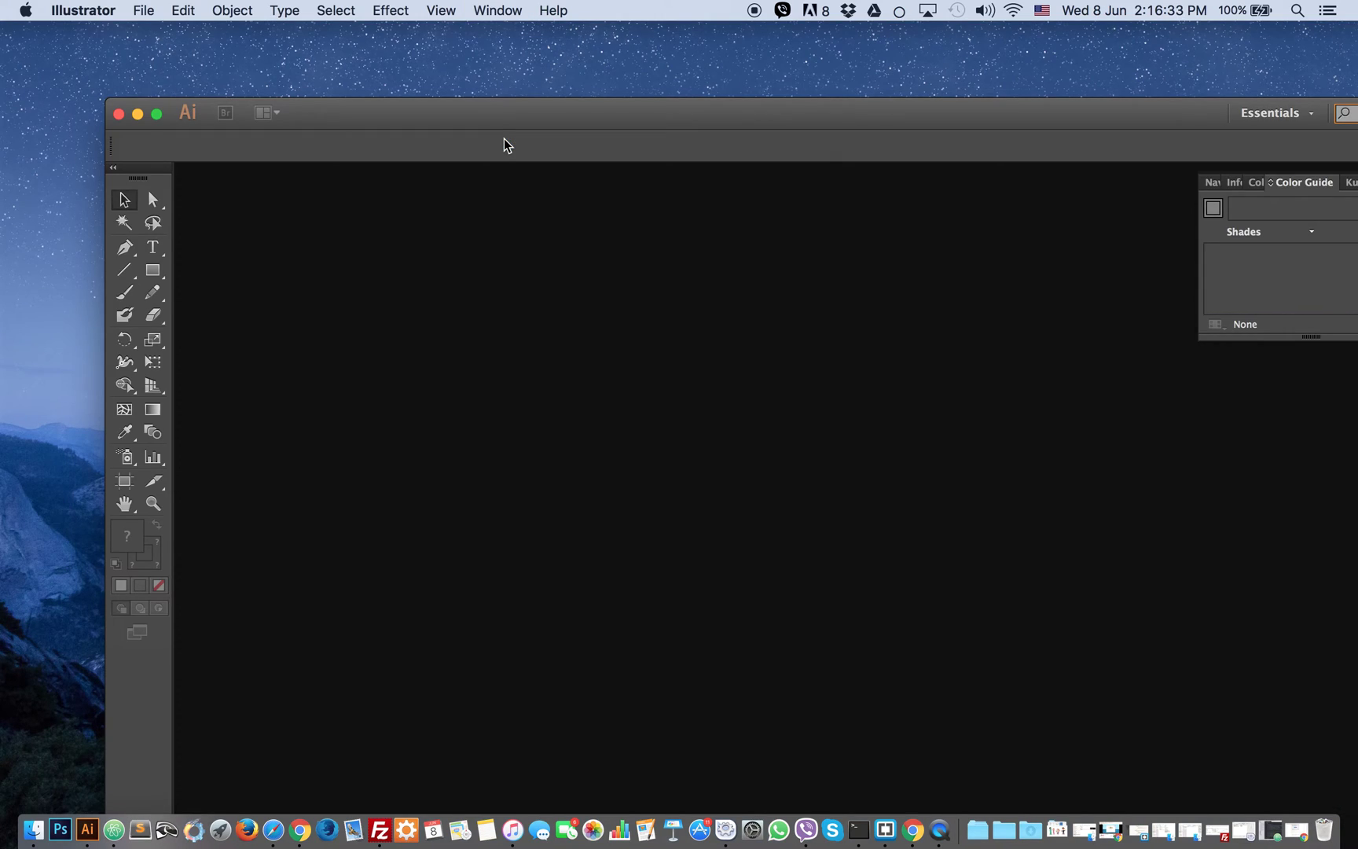
{"action": "left_click_drag", "start_coordinate": [470, 120], "coordinate": [356, 153]}
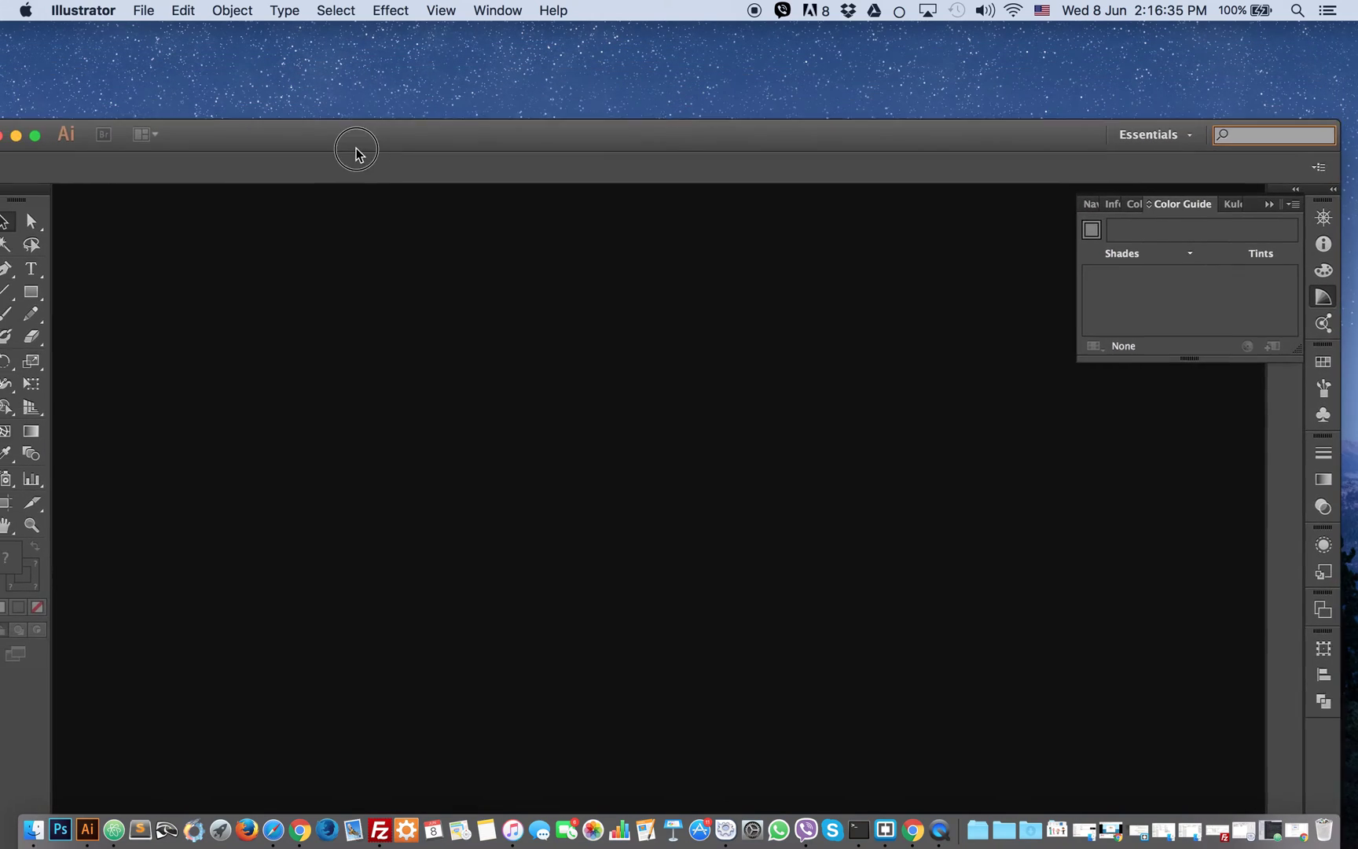
{"action": "left_click_drag", "start_coordinate": [356, 153], "coordinate": [378, 50]}
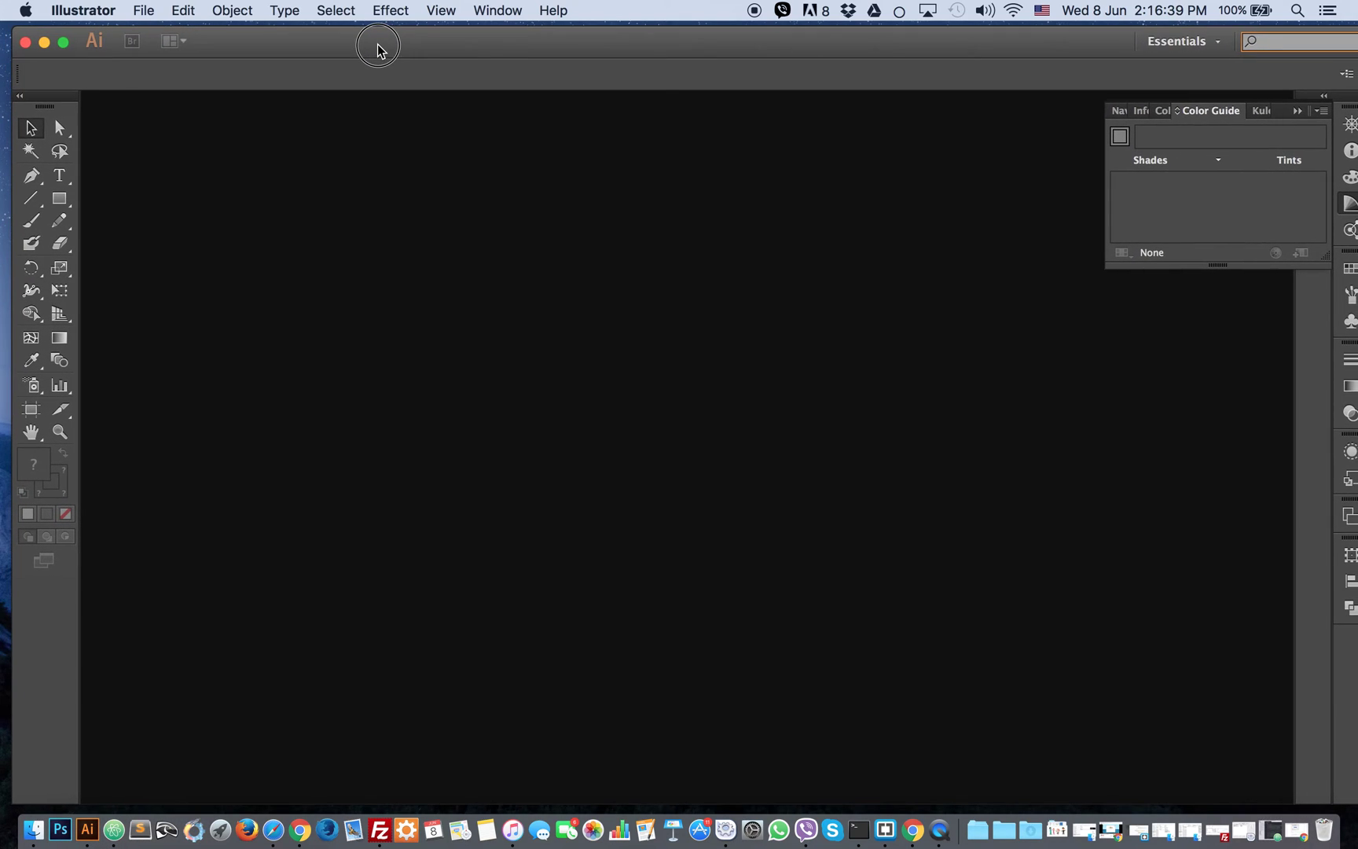
{"action": "mouse_move", "coordinate": [378, 50]}
{"action": "left_mouse_down"}
{"action": "mouse_move", "coordinate": [358, 52]}
{"action": "mouse_move", "coordinate": [549, 96]}
{"action": "mouse_move", "coordinate": [591, 171]}
{"action": "mouse_move", "coordinate": [715, 109]}
{"action": "mouse_move", "coordinate": [863, 81]}
{"action": "mouse_move", "coordinate": [1239, 46]}
{"action": "mouse_move", "coordinate": [1357, 67]}
{"action": "left_mouse_up"}
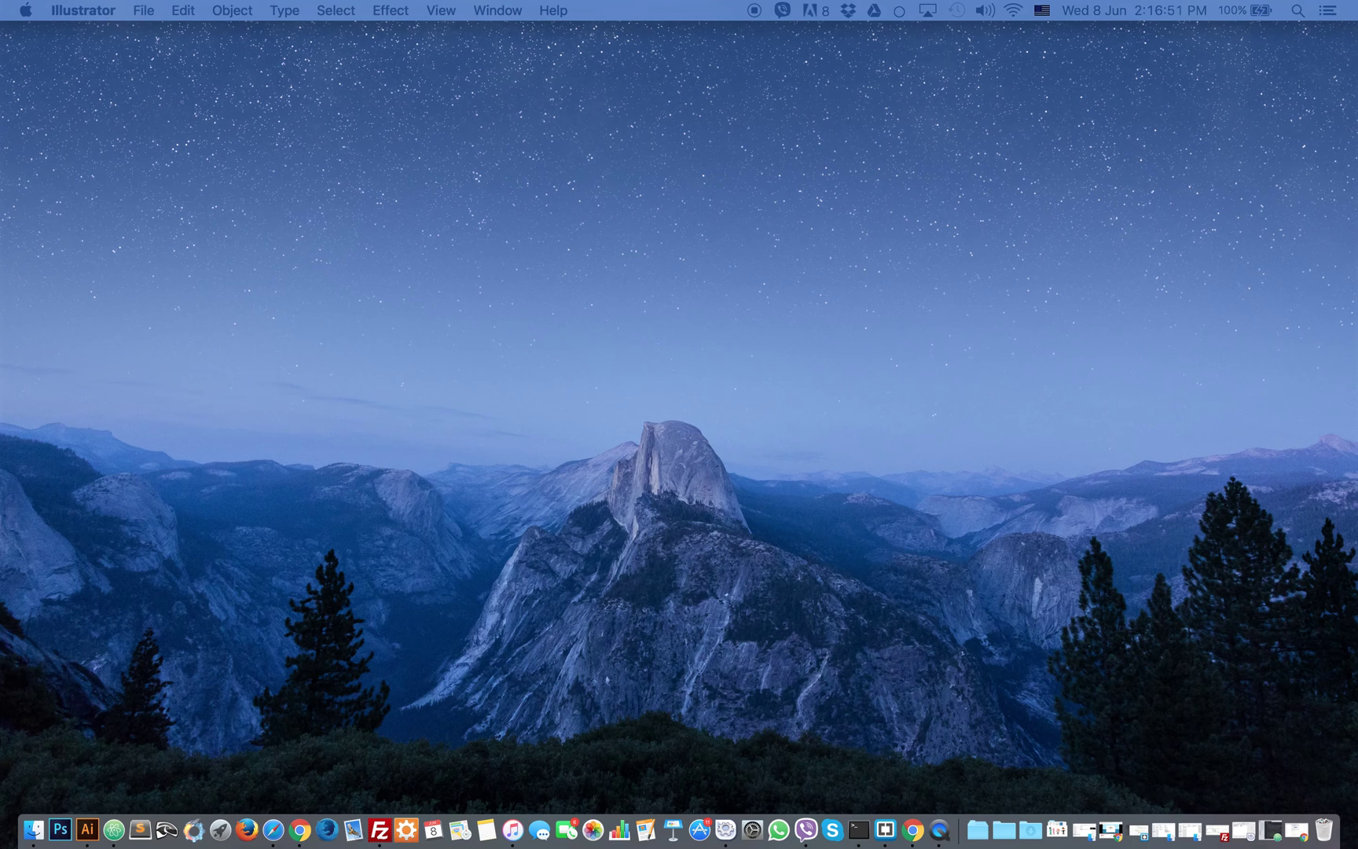
{"action": "left_click_drag", "start_coordinate": [1357, 67], "coordinate": [350, 54]}
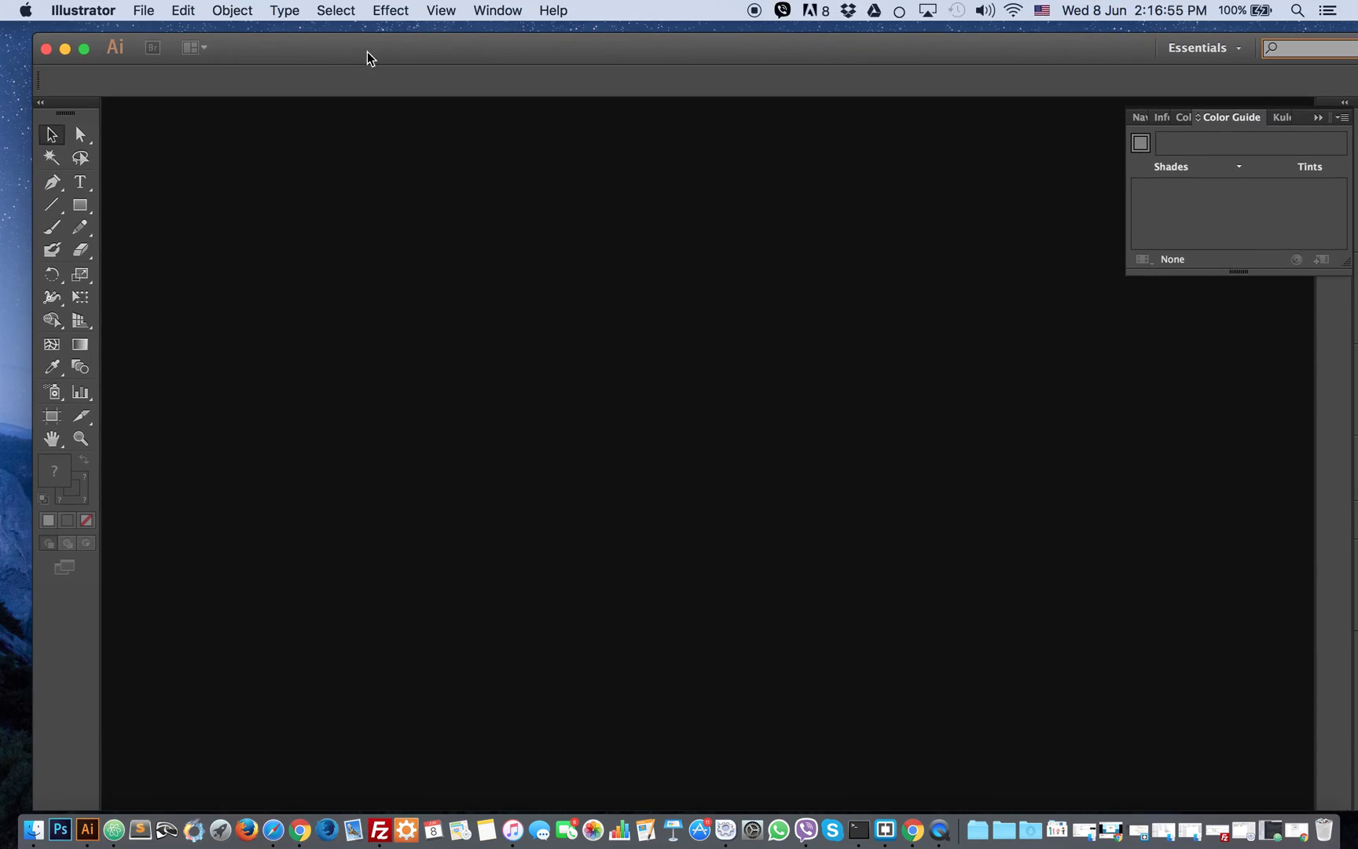